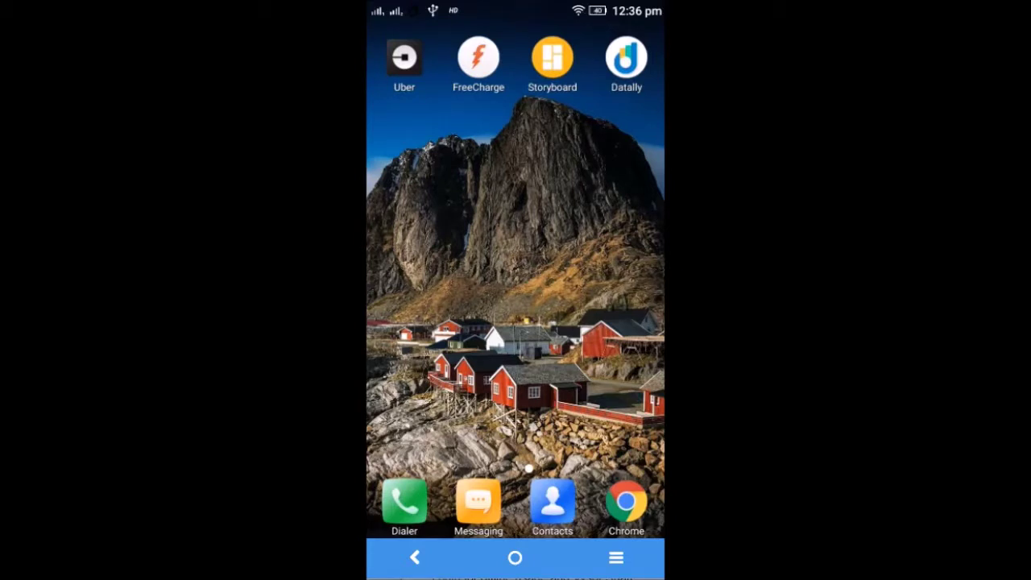
Step: Open the Datally app, switch Data Saver off and turn it back on
left_click(623, 66)
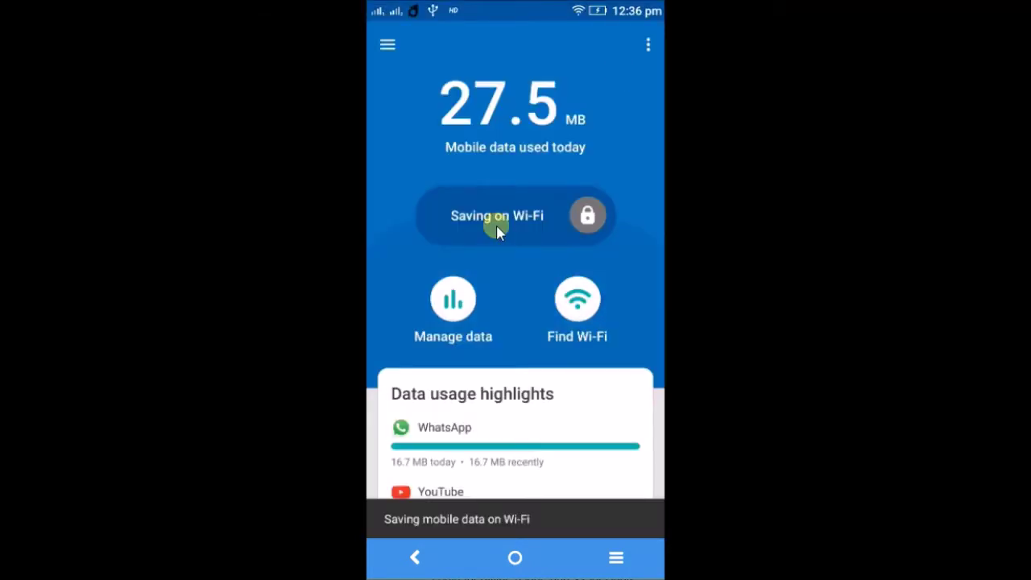
left_click(521, 226)
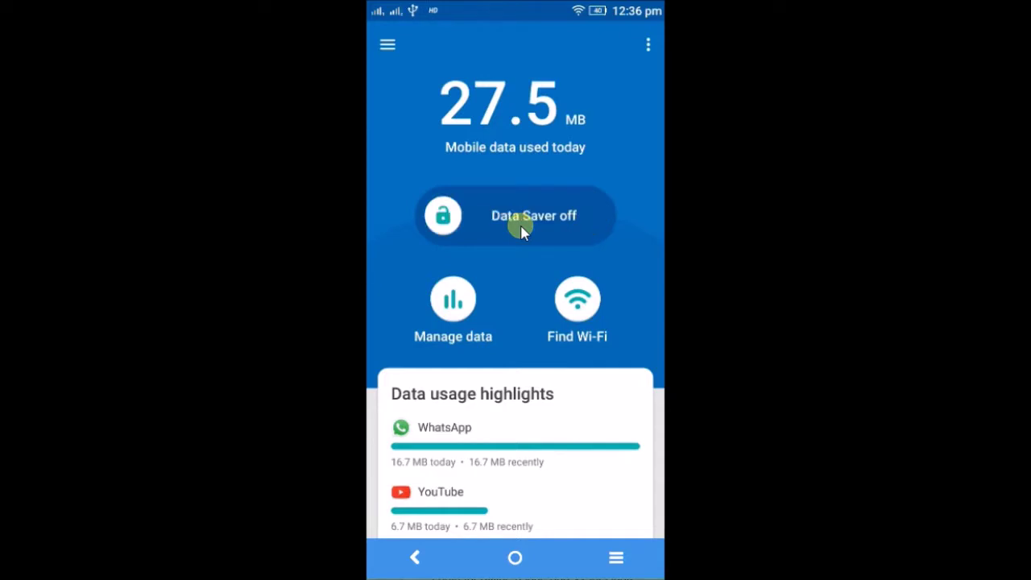
left_click(581, 212)
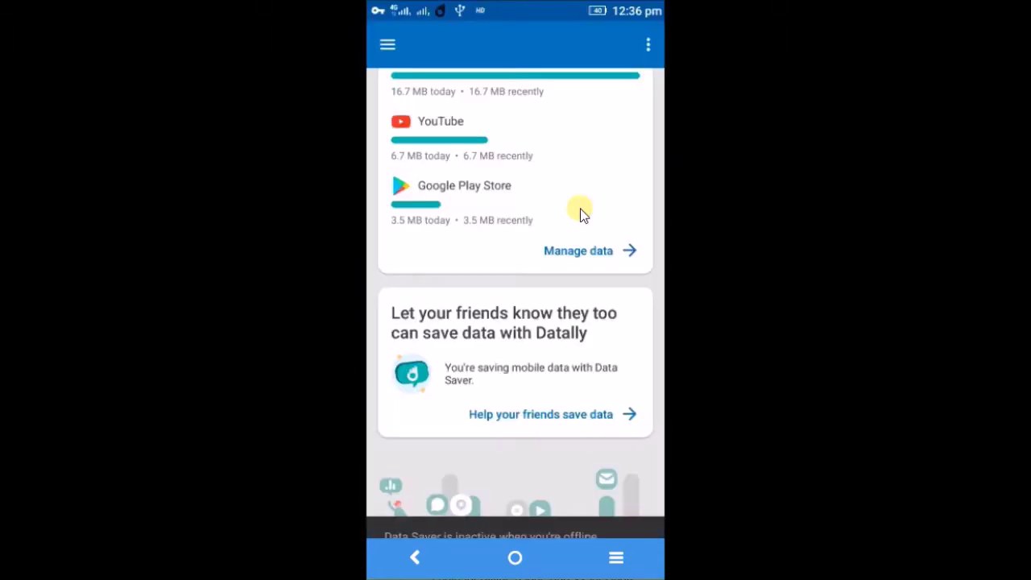
Step: Review the data usage highlights and the friend-sharing card on the Datally home screen
scroll(582, 212, "up", 3)
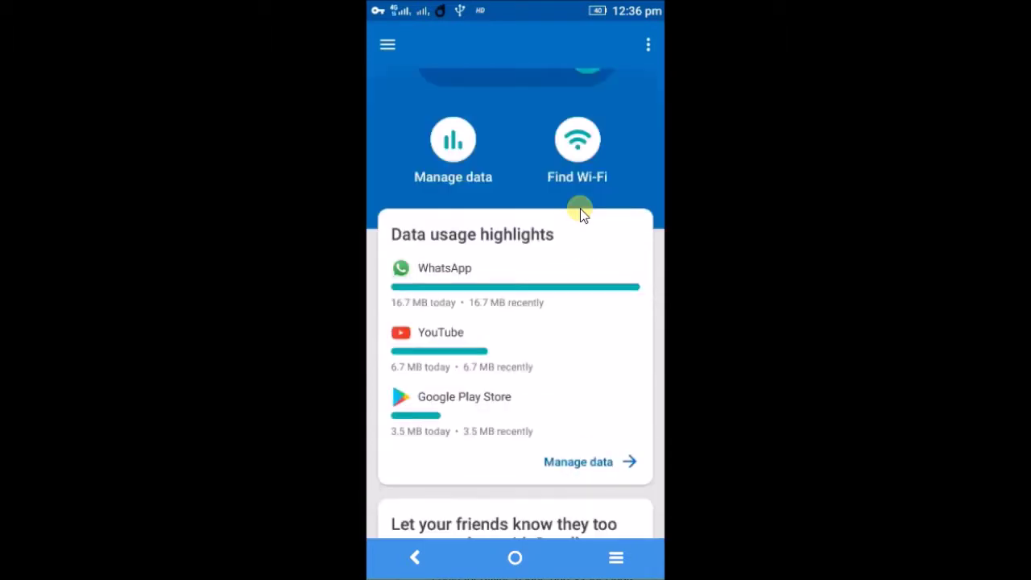
scroll(581, 213, "up", 1)
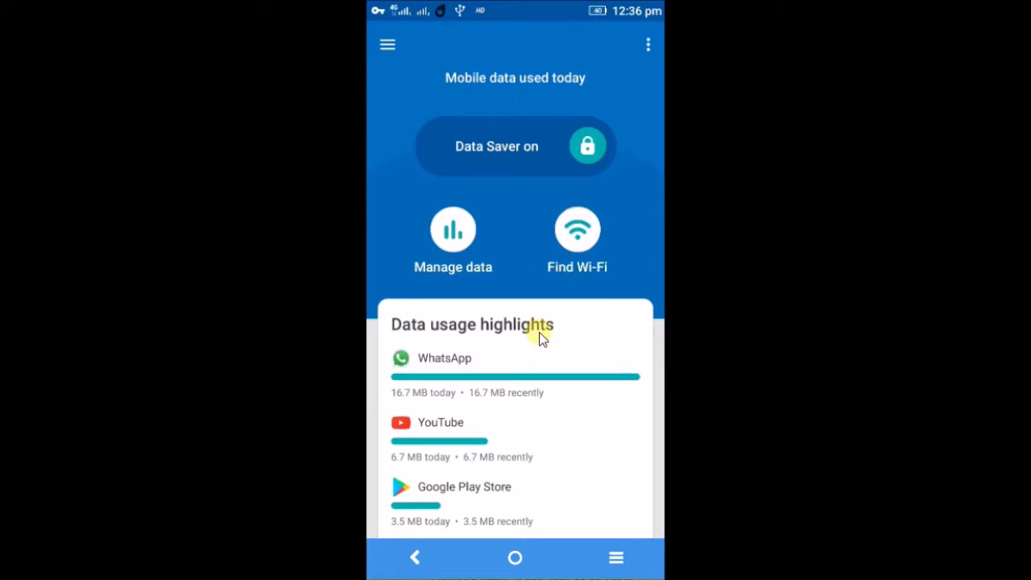
scroll(542, 338, "down", 3)
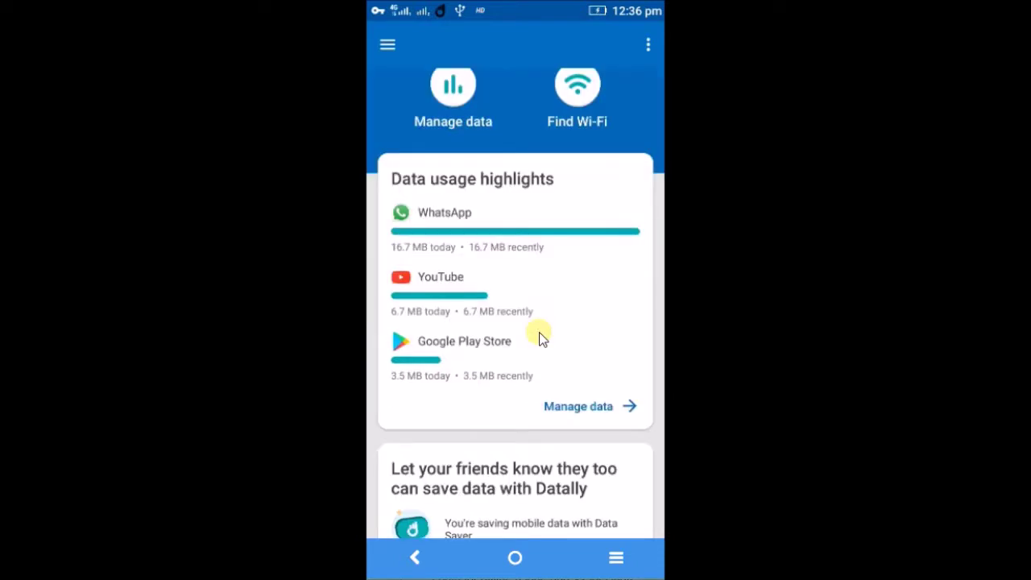
scroll(542, 339, "down", 1)
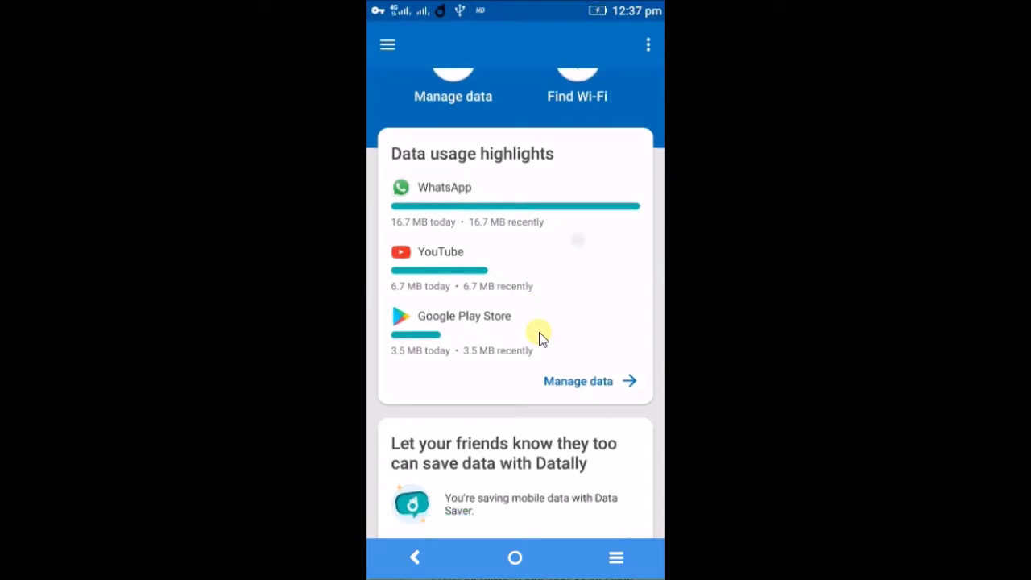
scroll(541, 339, "down", 1)
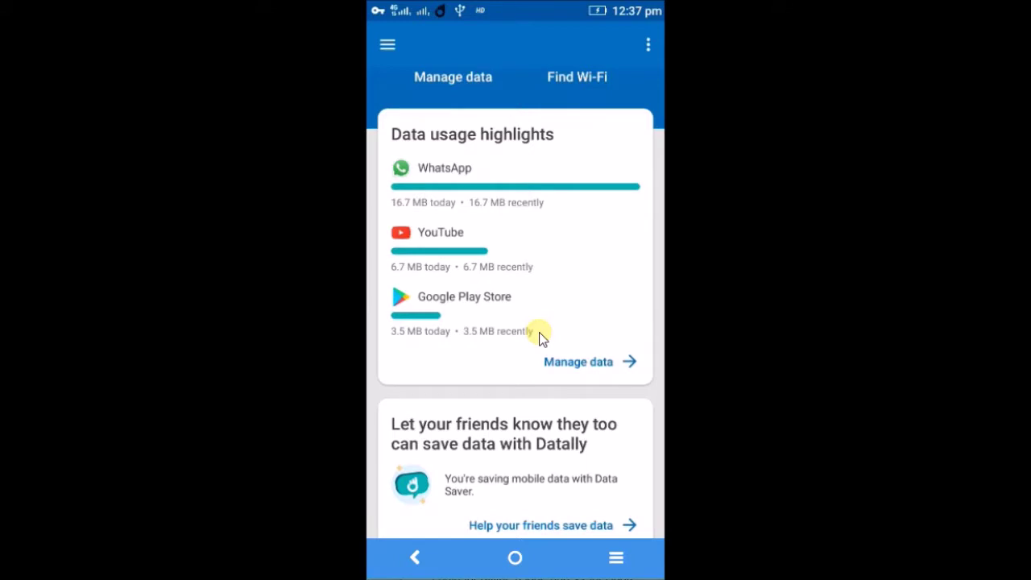
scroll(539, 338, "down", 2)
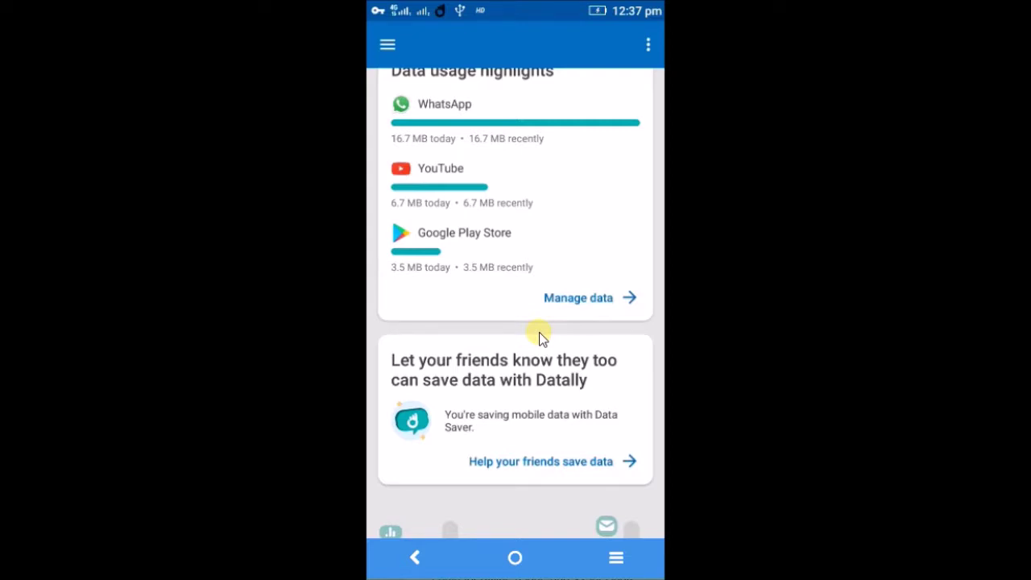
scroll(539, 332, "up", 2)
Step: Open the Manage data page and view today's mobile data usage chart
left_click(540, 332)
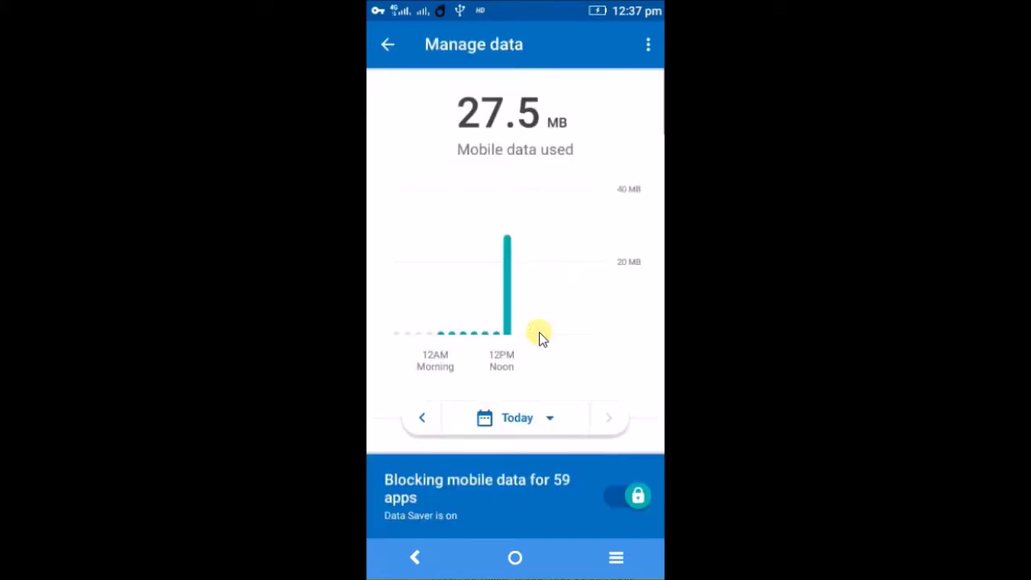
scroll(539, 332, "down", 5)
scroll(539, 332, "up", 3)
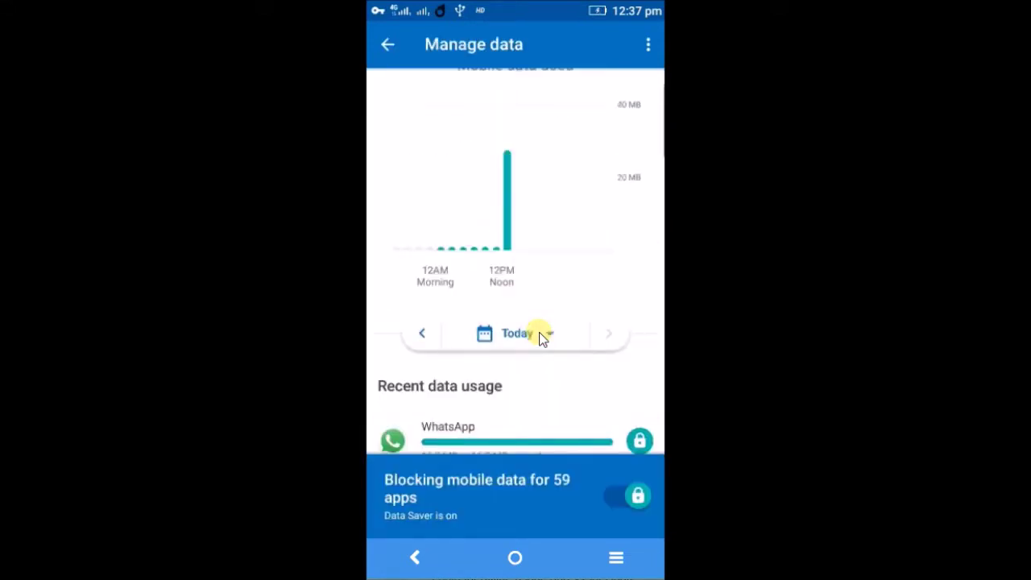
key("Escape")
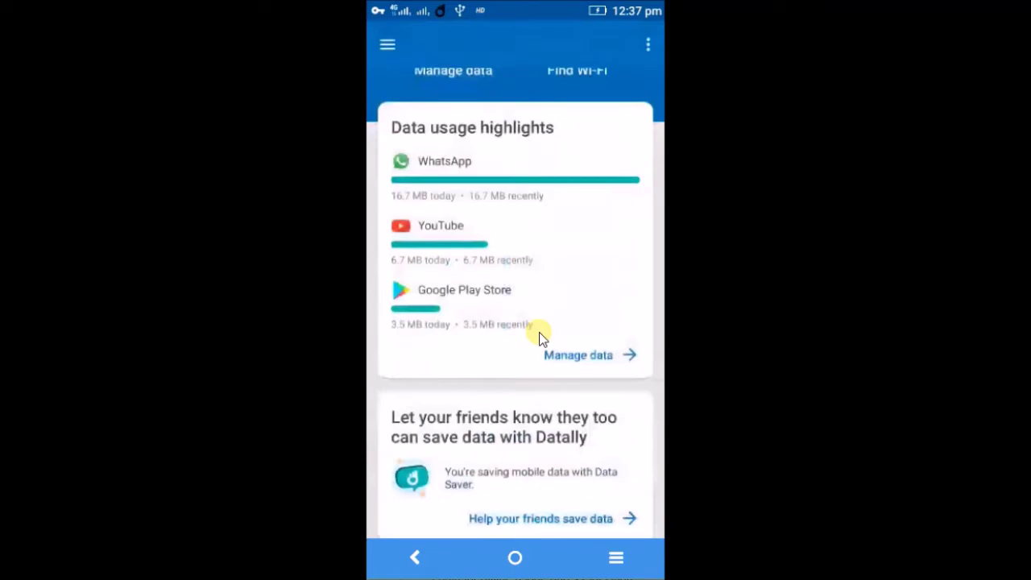
scroll(539, 332, "up", 7)
key("Return")
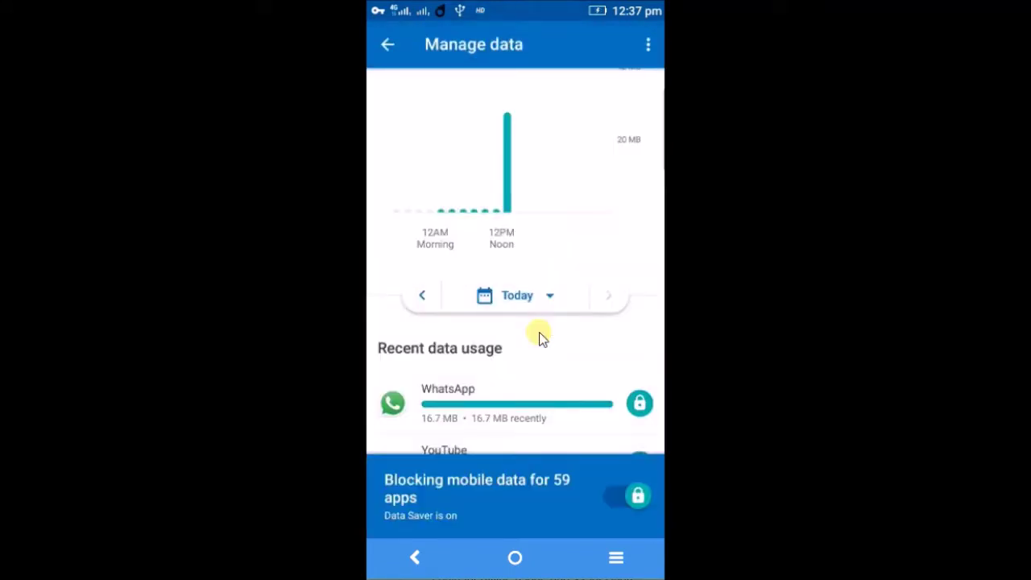
Step: Try out YouTube's mobile data permission, leaving it blocked, and allow WhatsApp to use mobile data
scroll(540, 334, "down", 3)
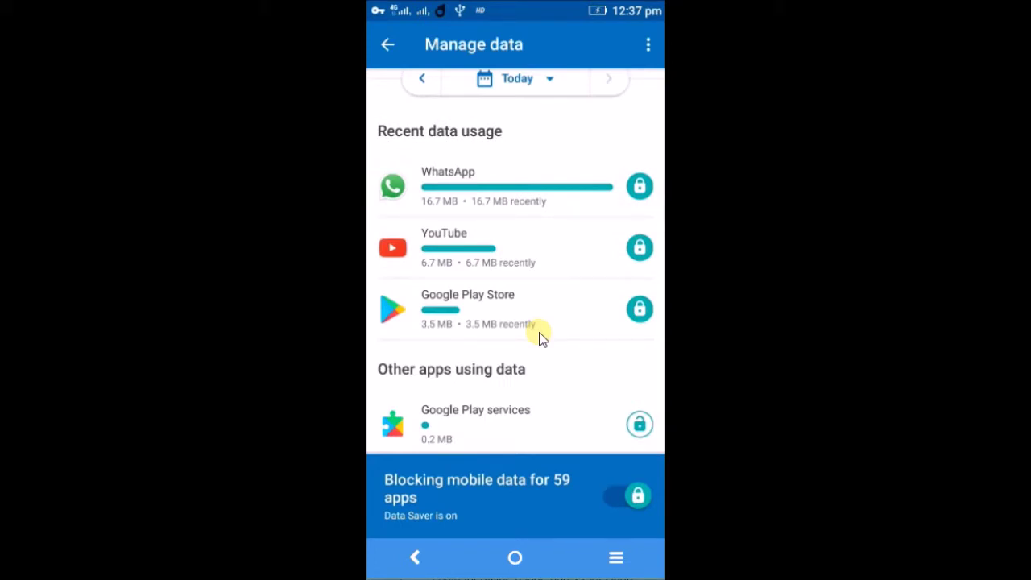
left_click(640, 249)
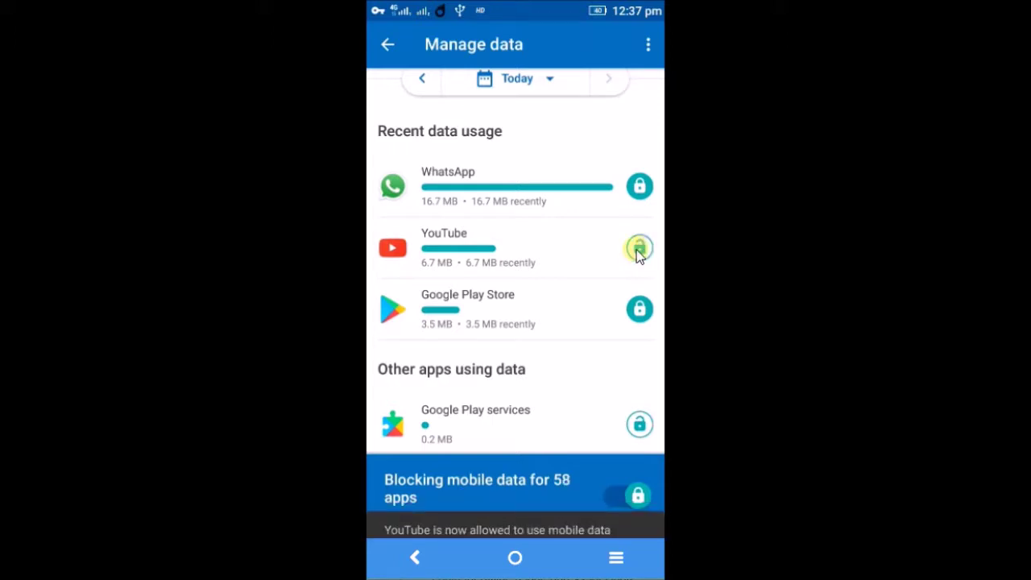
left_click(639, 250)
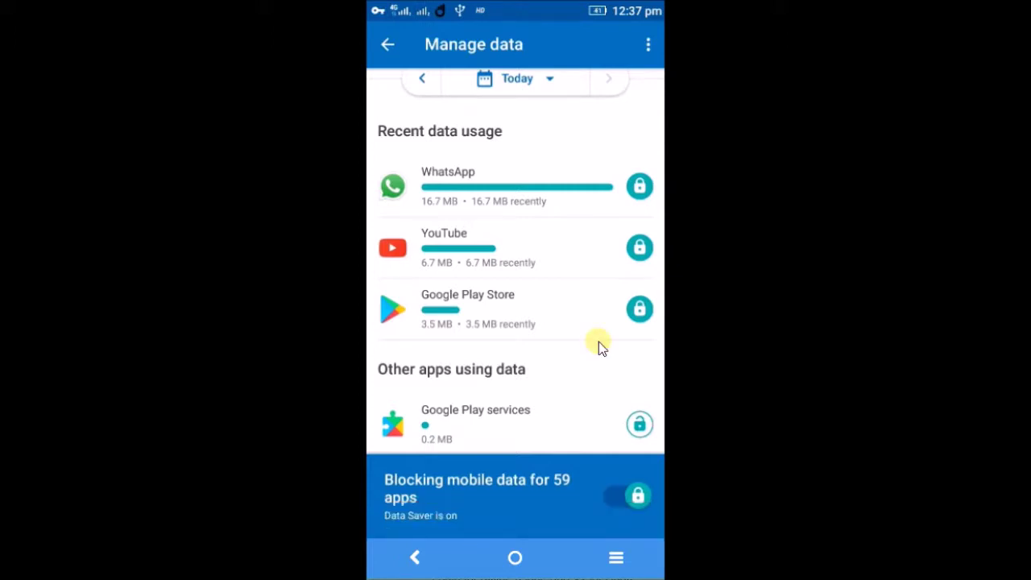
left_click(642, 248)
left_click(641, 250)
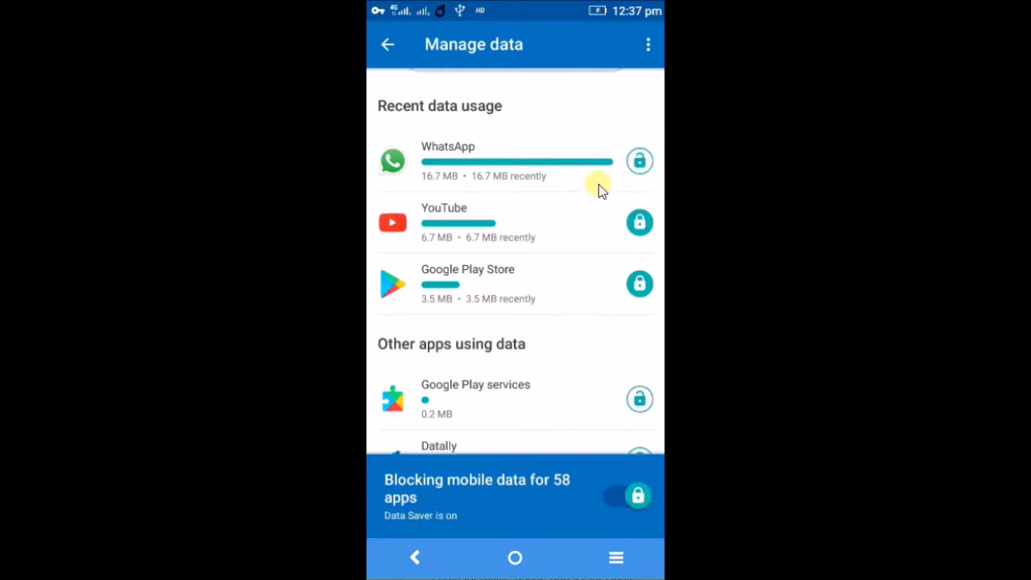
Step: Block Download Manager from using mobile data in the list of other apps using data
scroll(599, 190, "down", 2)
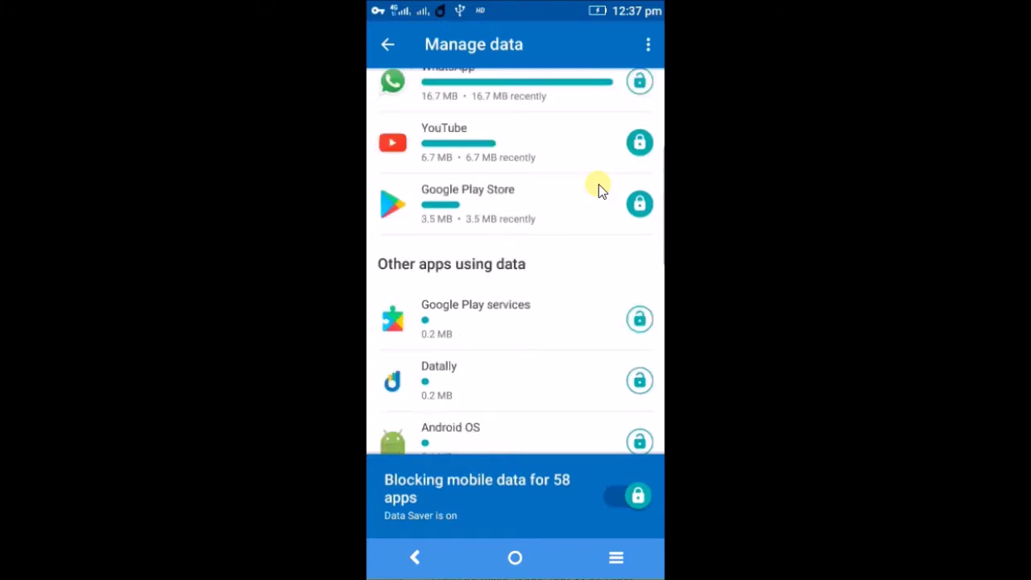
scroll(599, 191, "down", 3)
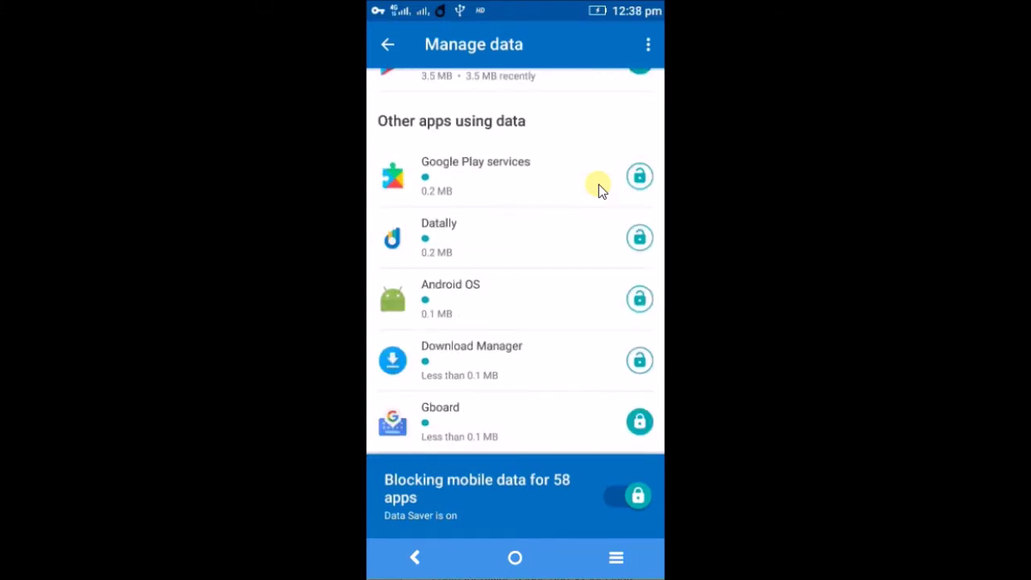
scroll(599, 190, "down", 1)
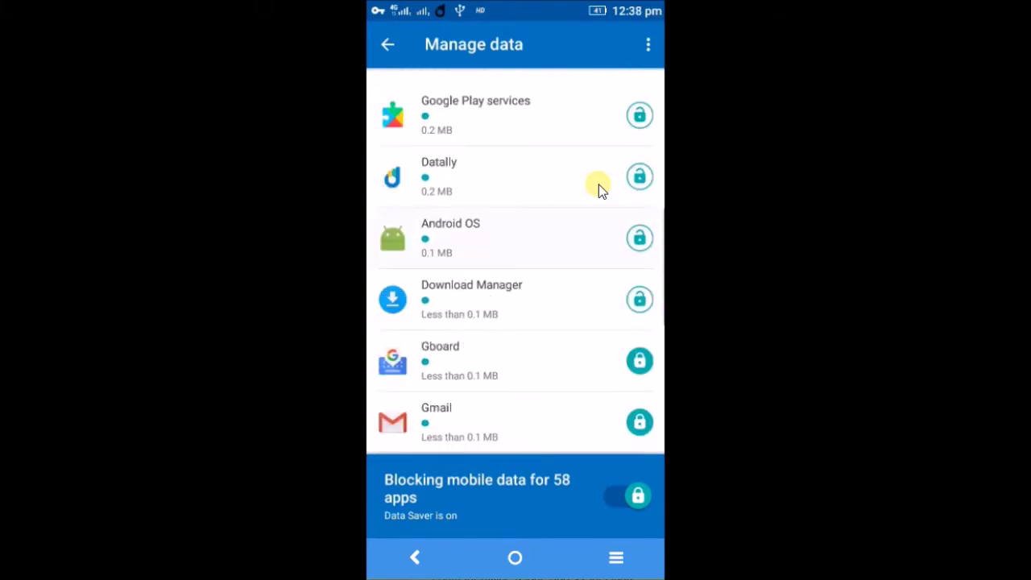
scroll(599, 184, "down", 1)
scroll(598, 184, "down", 1)
left_click(599, 184)
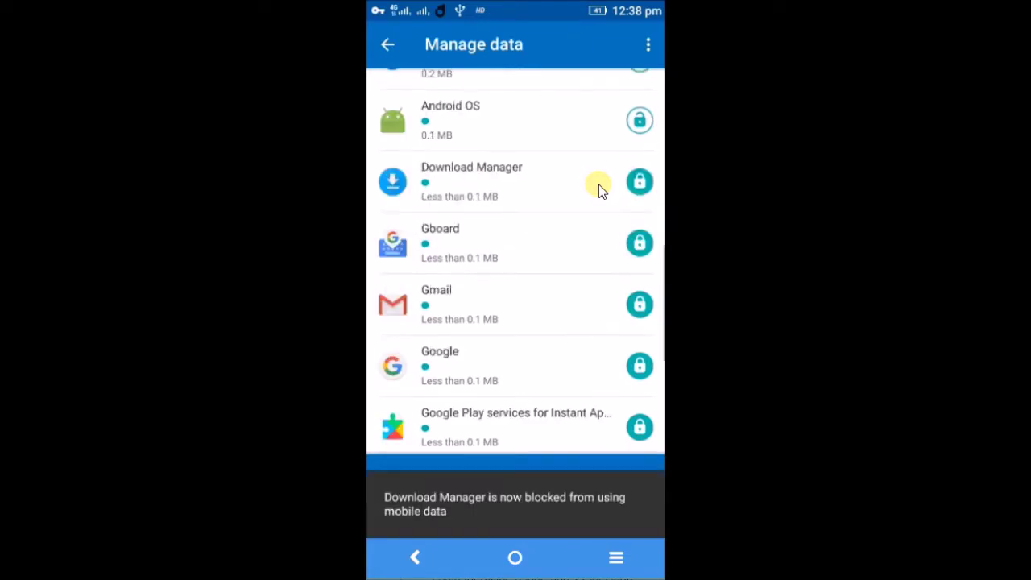
Step: Allow Paytm to use mobile data in the list of other apps using data
scroll(599, 183, "down", 3)
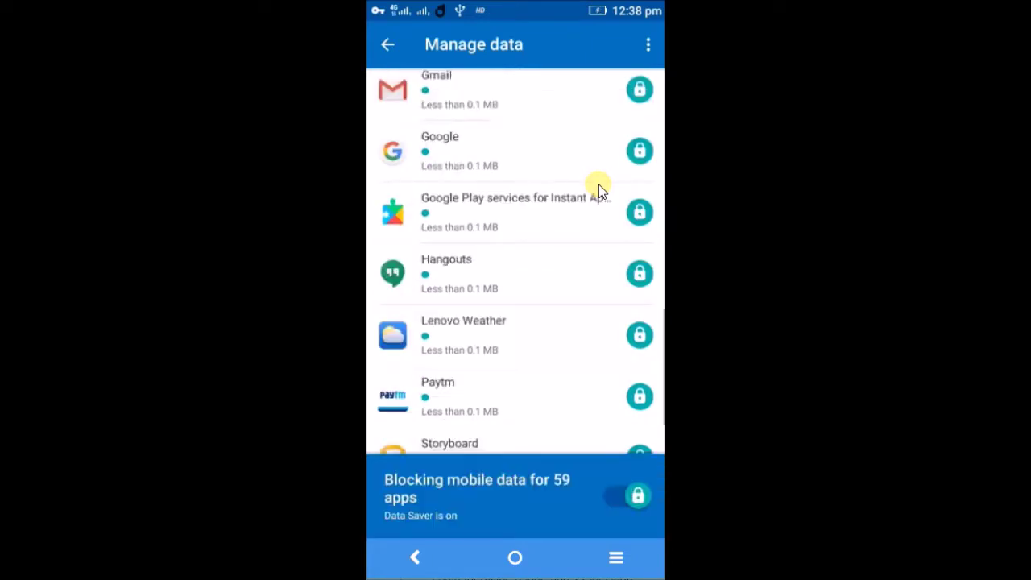
scroll(599, 184, "down", 1)
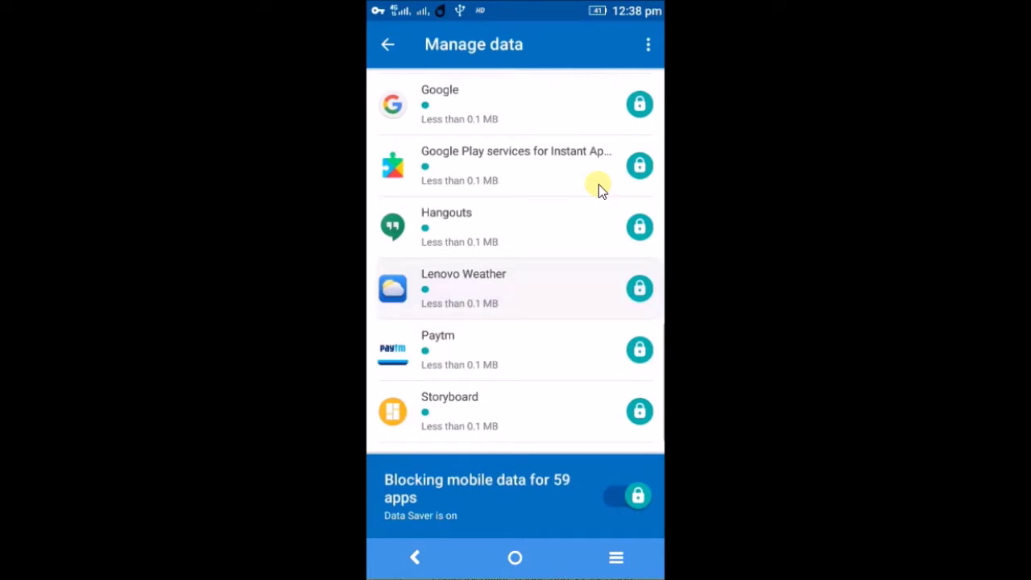
scroll(598, 189, "down", 1)
left_click(640, 304)
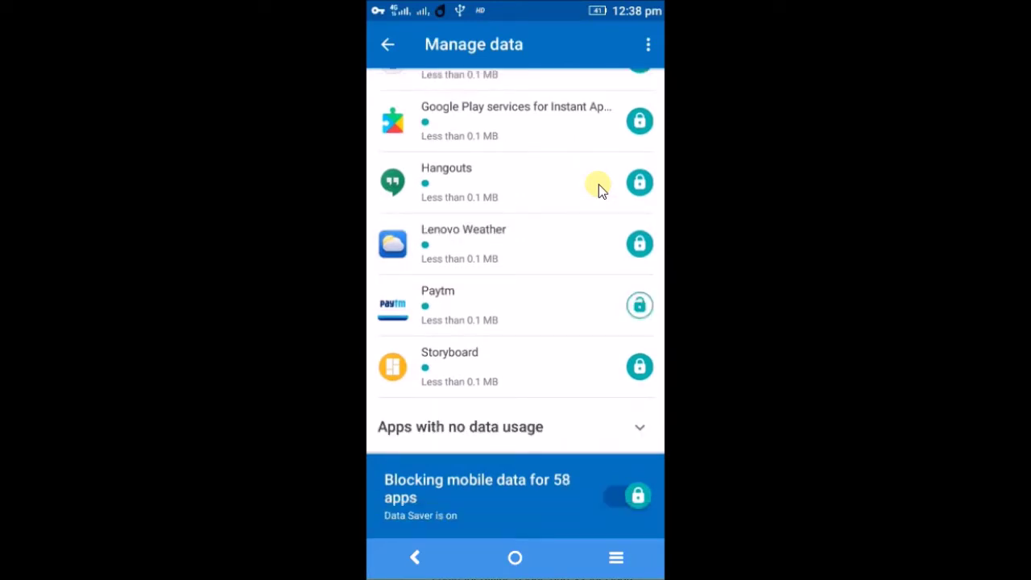
Step: Examine each app's mobile data permission, including the apps with no data usage, and return to the home screen
scroll(599, 185, "up", 10)
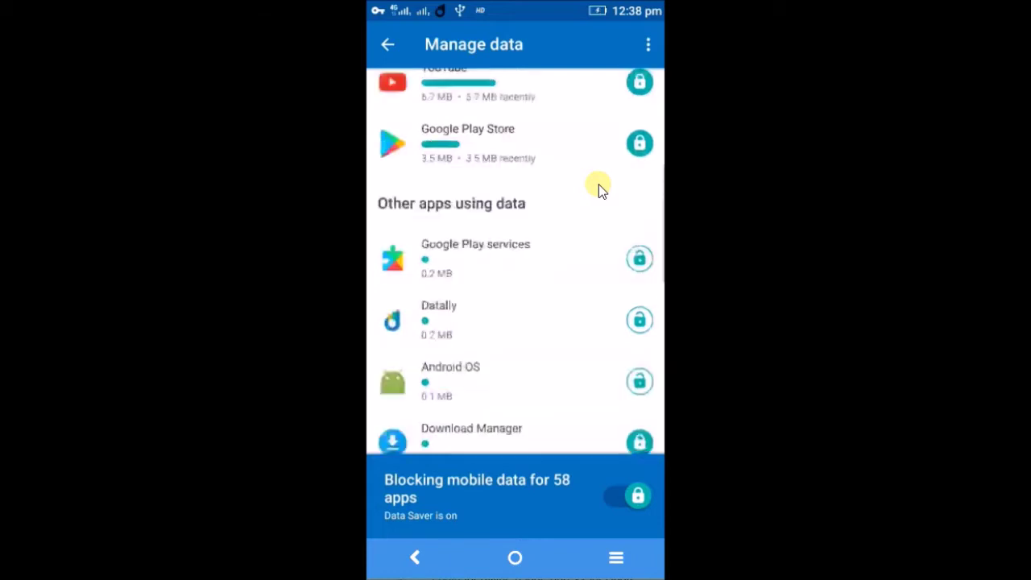
scroll(599, 186, "up", 3)
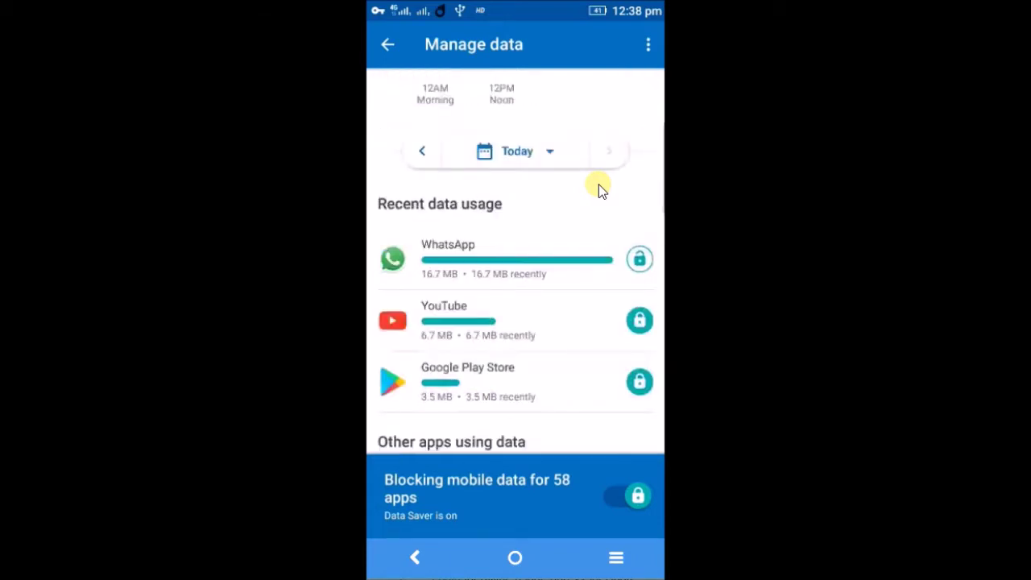
scroll(599, 183, "up", 1)
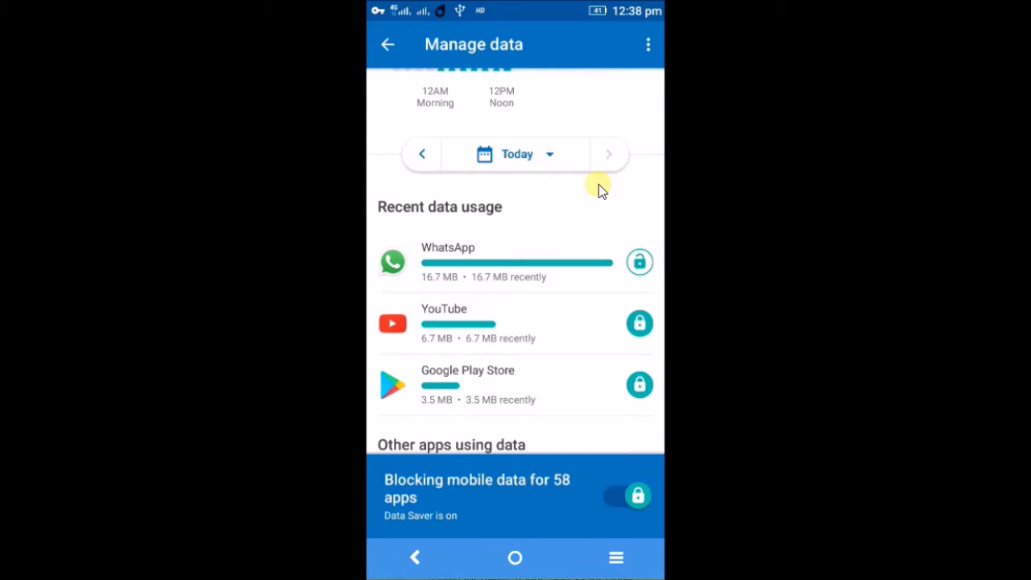
scroll(598, 184, "up", 2)
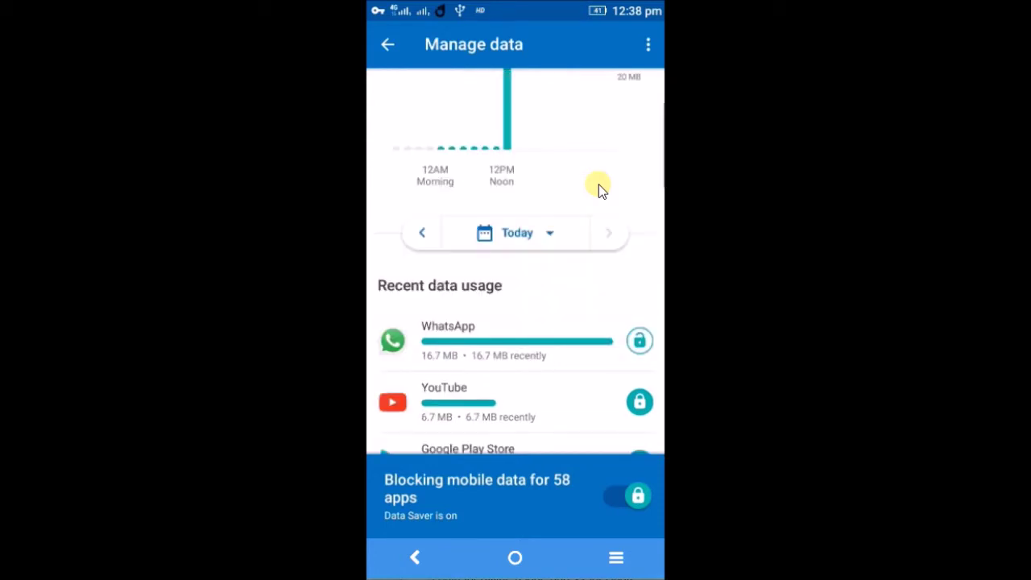
scroll(599, 184, "down", 4)
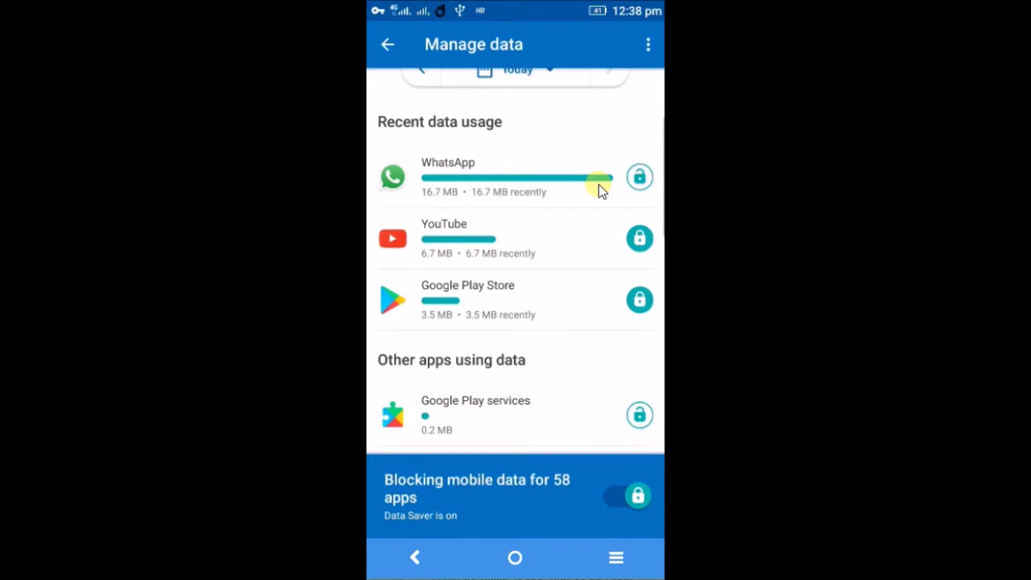
scroll(599, 184, "down", 10)
scroll(599, 184, "down", 5)
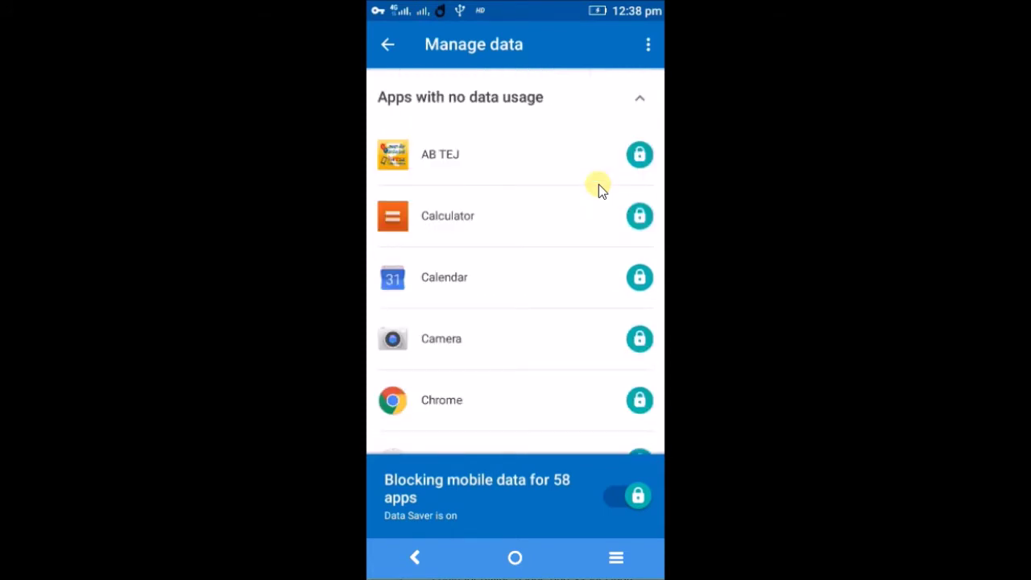
scroll(599, 184, "down", 8)
scroll(599, 183, "down", 10)
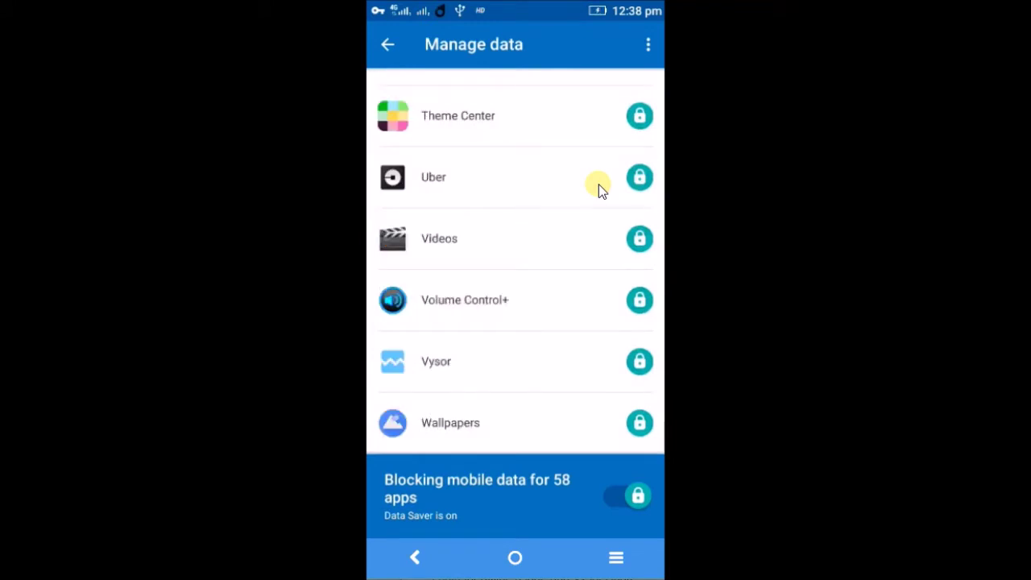
scroll(598, 189, "up", 20)
key("Escape")
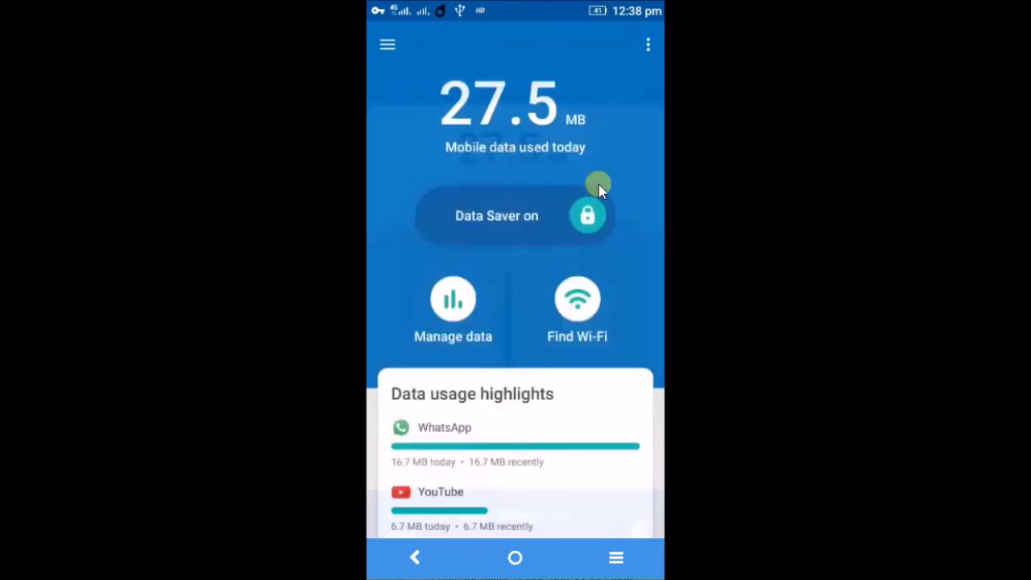
Step: Look through the home screen's usage highlights and the card for helping friends save data
scroll(599, 183, "down", 3)
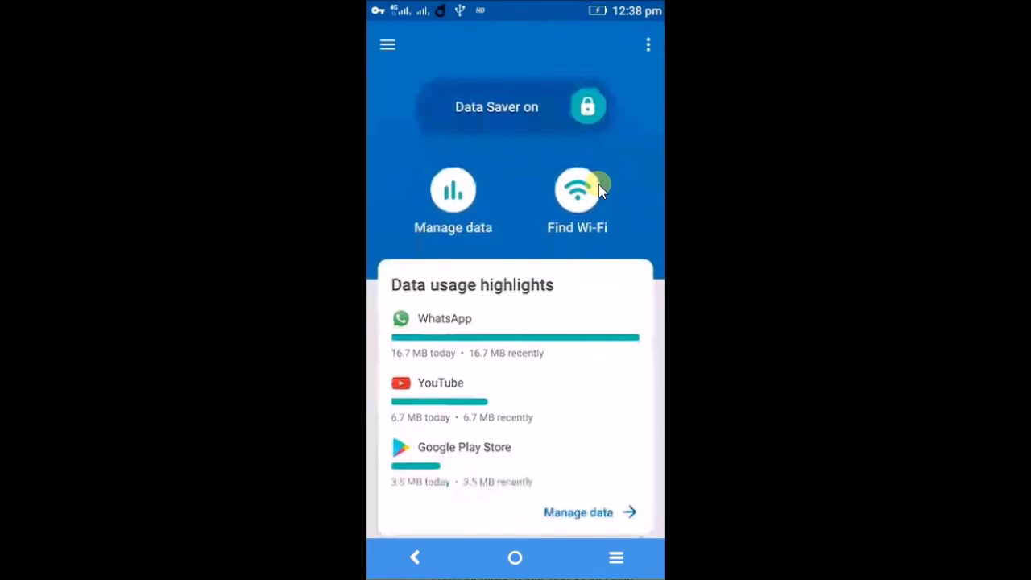
scroll(599, 184, "down", 7)
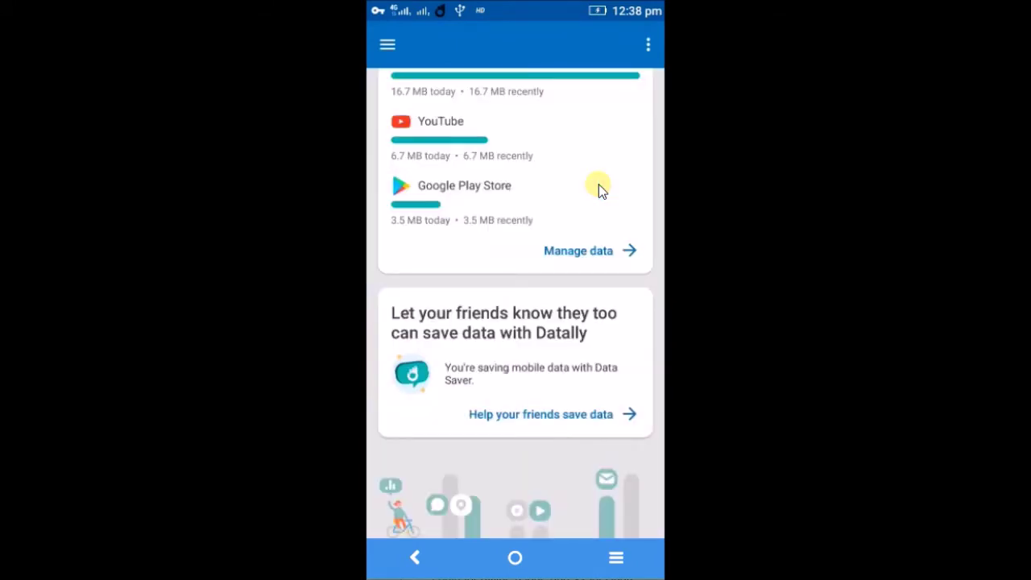
scroll(599, 184, "up", 4)
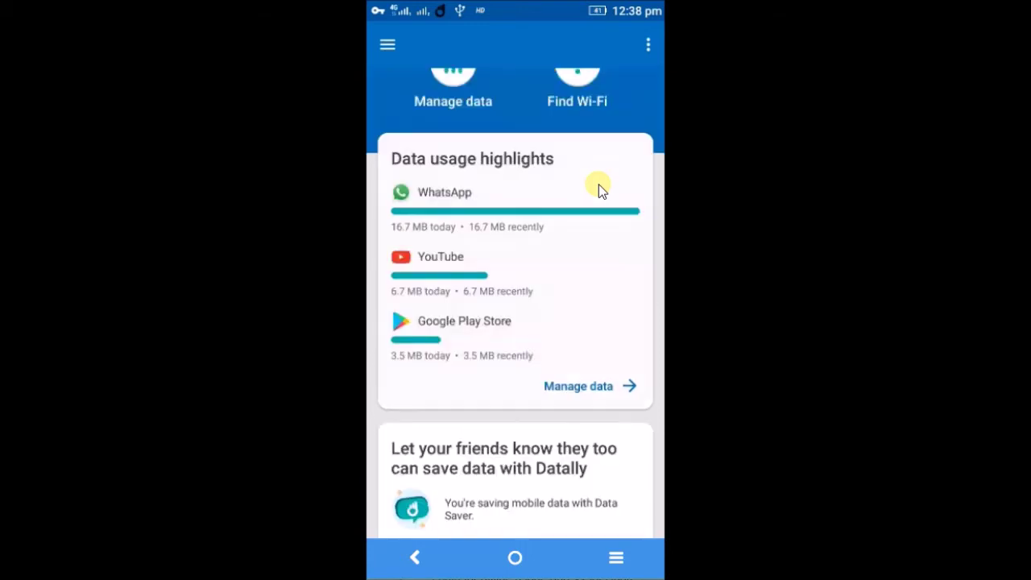
Step: Turn Data Saver off from Datally's notification and switch it back on from the home screen
scroll(599, 184, "up", 3)
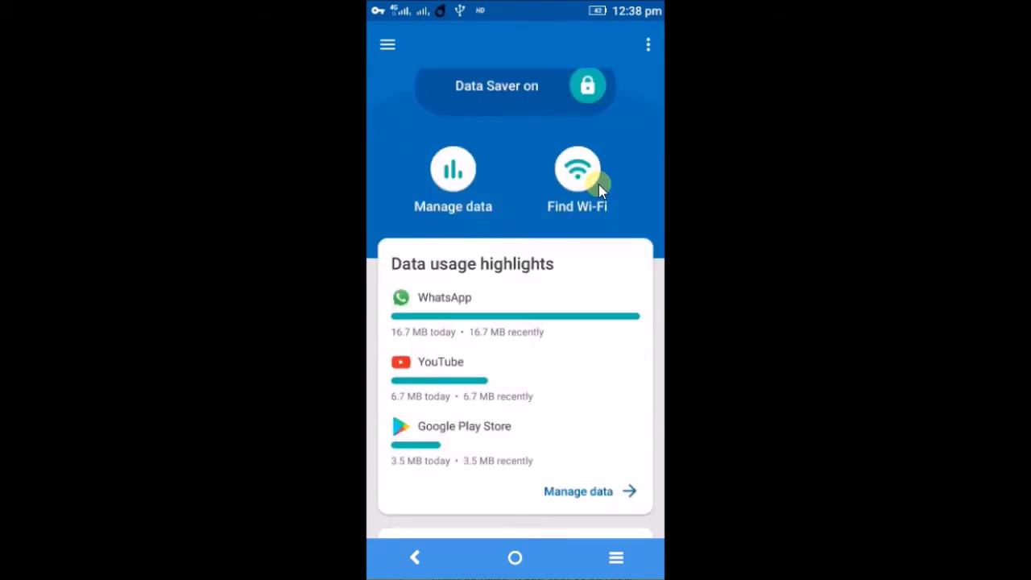
scroll(599, 185, "up", 4)
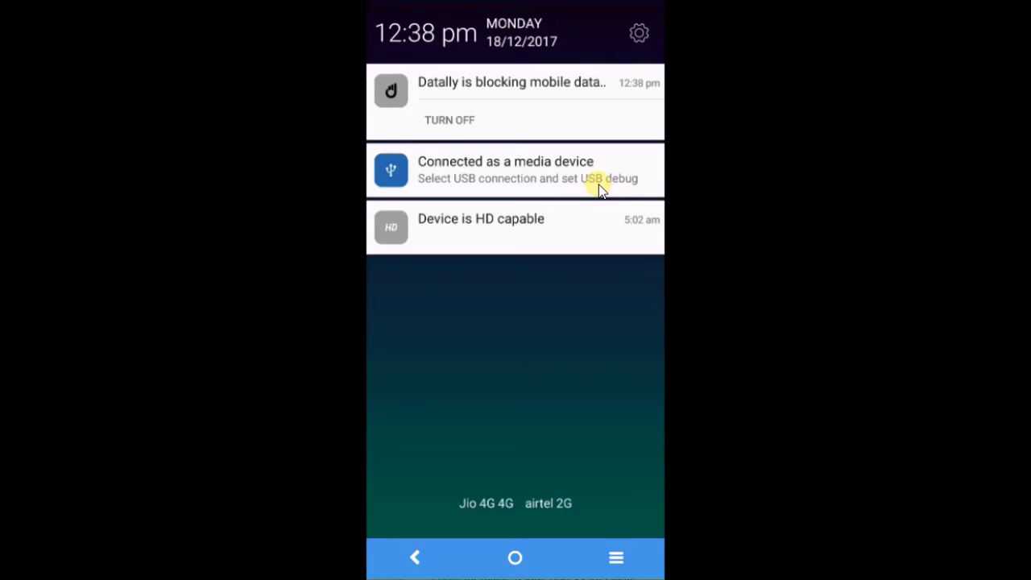
left_click(599, 187)
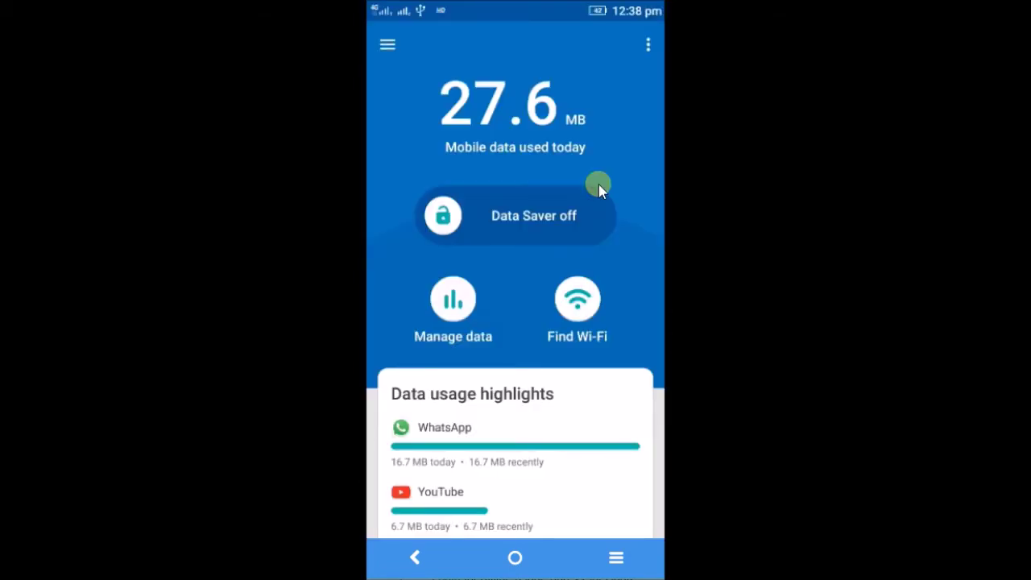
left_click(599, 187)
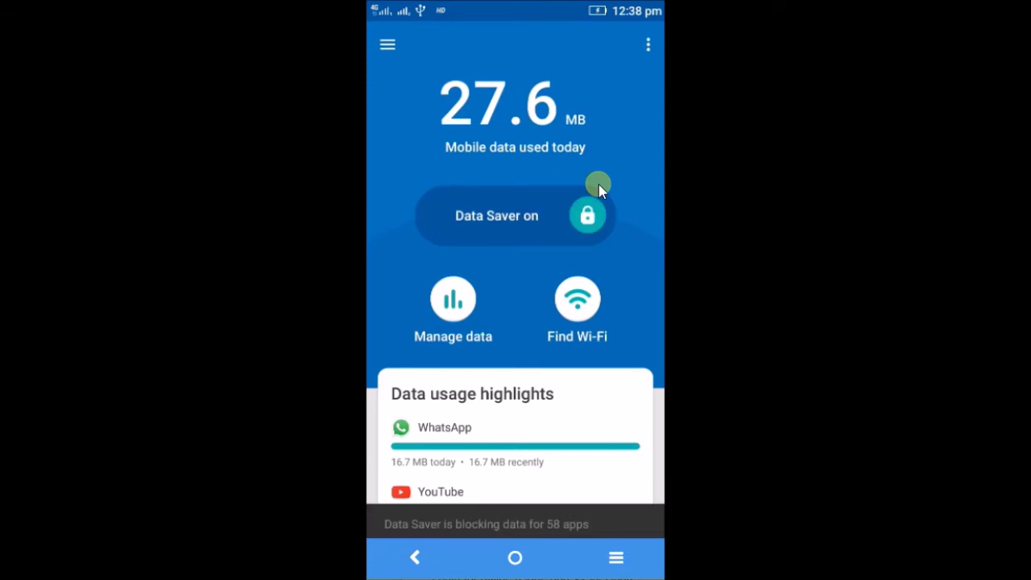
Step: Open the data management list and allow YouTube to use mobile data under recent data usage
scroll(599, 185, "down", 3)
scroll(599, 188, "down", 3)
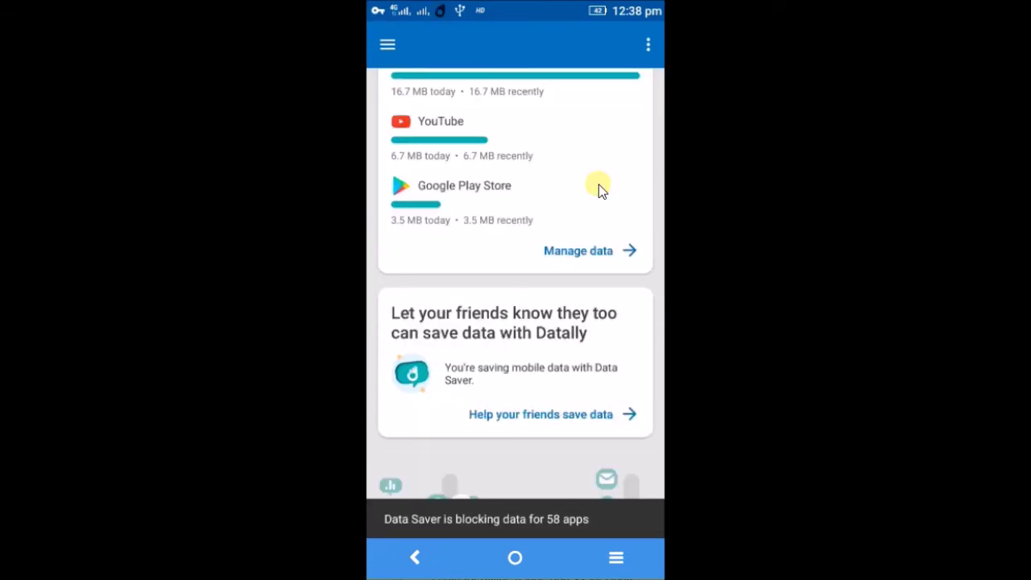
scroll(599, 188, "up", 5)
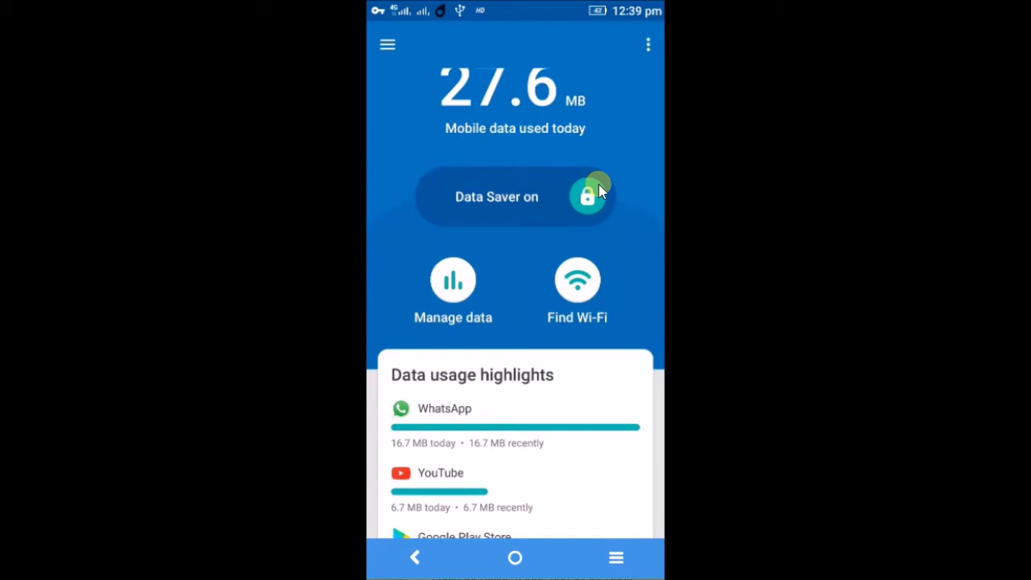
left_click(599, 188)
scroll(598, 188, "down", 3)
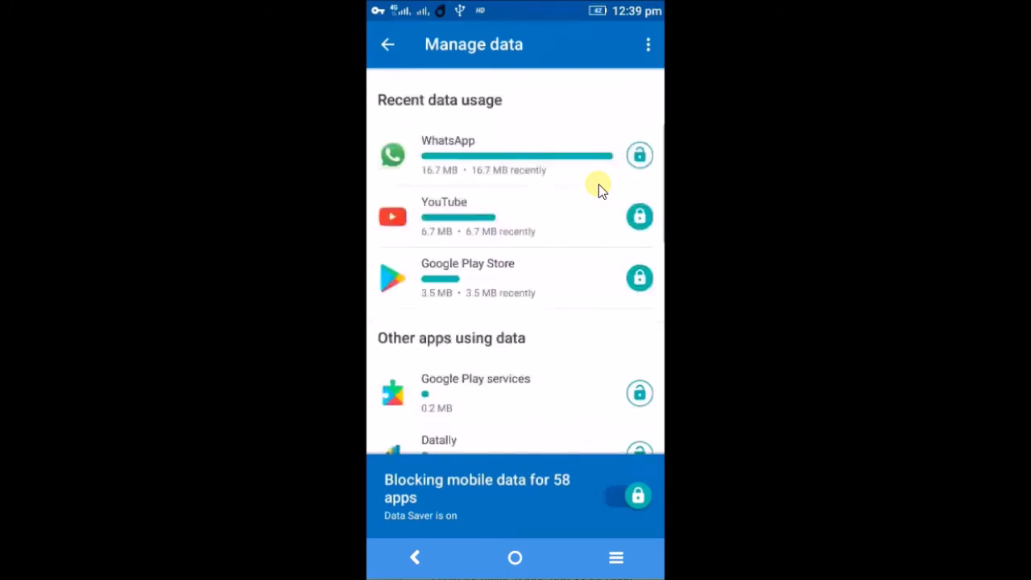
left_click(640, 216)
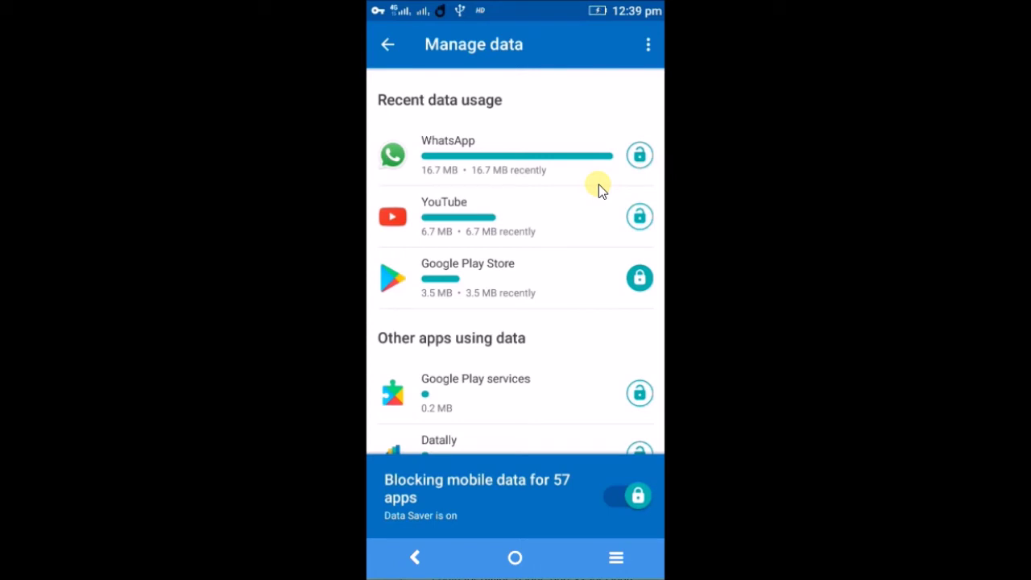
scroll(599, 189, "down", 1)
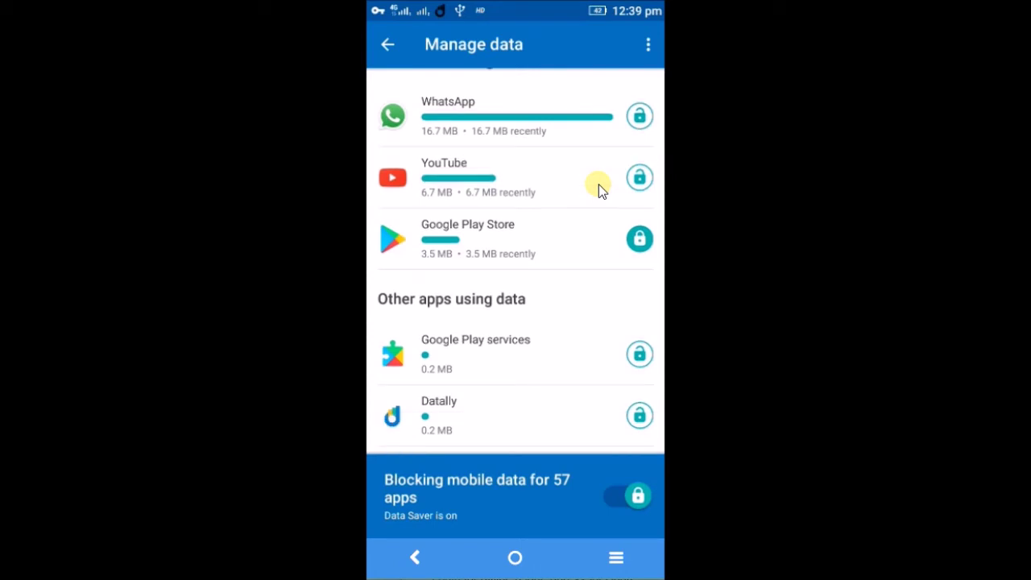